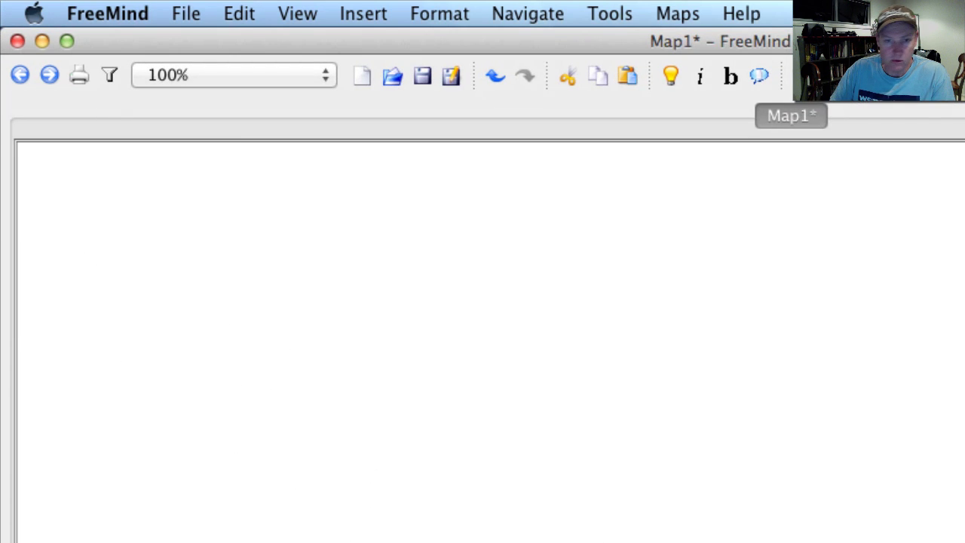
Add a 'Blog' child node under Education, leaving an empty sibling below it
double_click(430, 316)
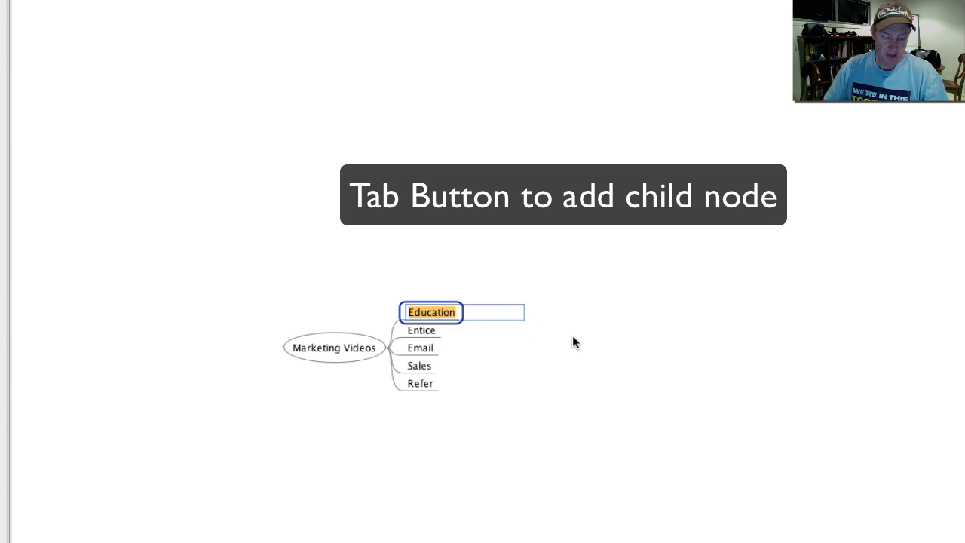
key("Tab")
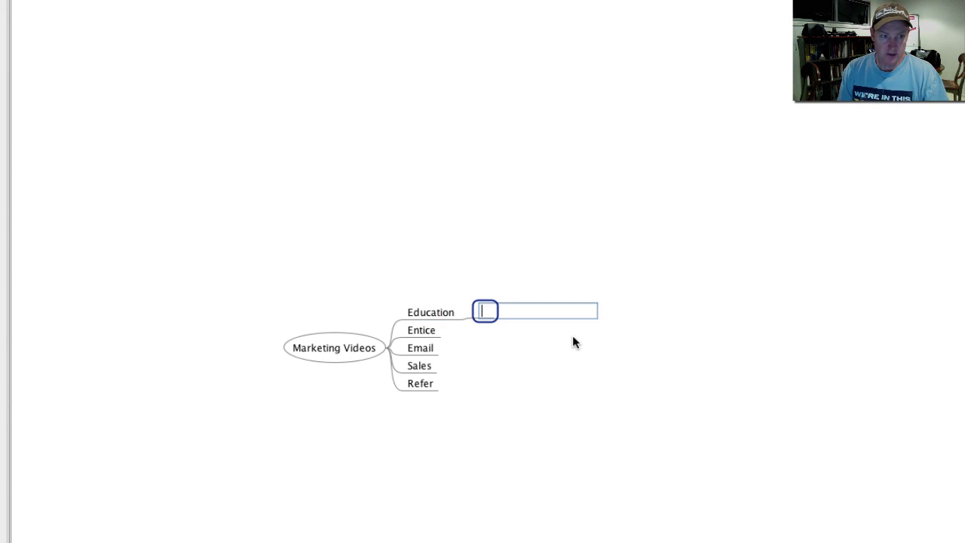
type("Blog")
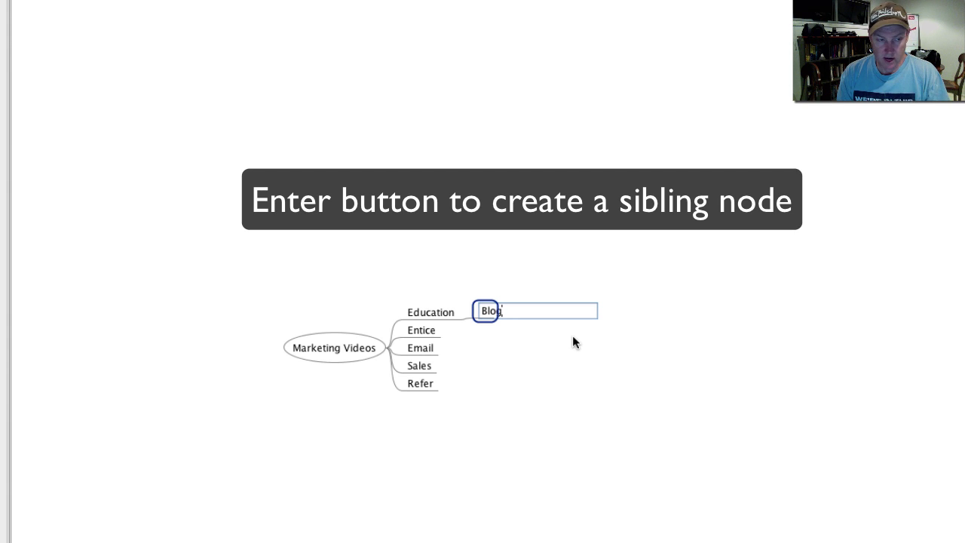
key("Return")
key("Return")
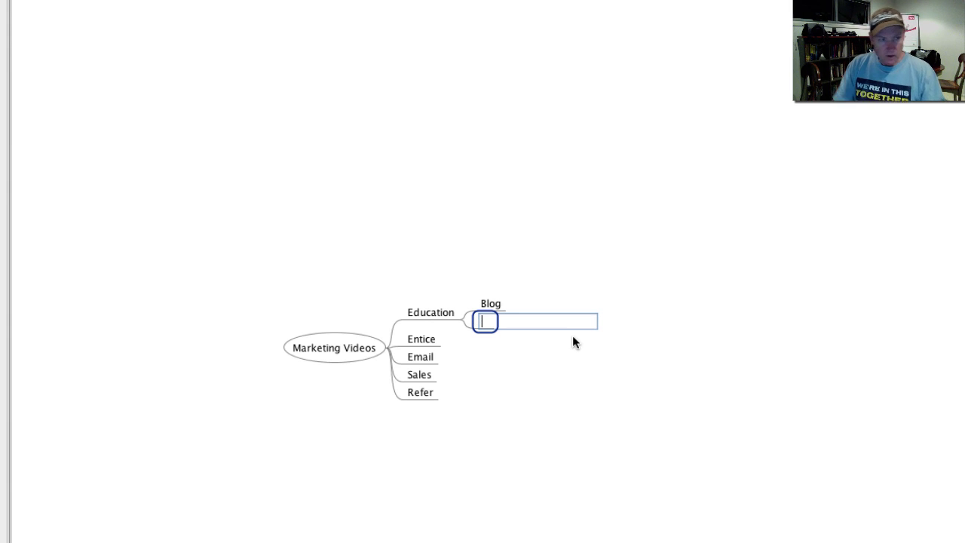
left_click(425, 337)
Add 'Bait' under Entice and 'Product Delivery' under Email
left_click(426, 337)
key("Tab")
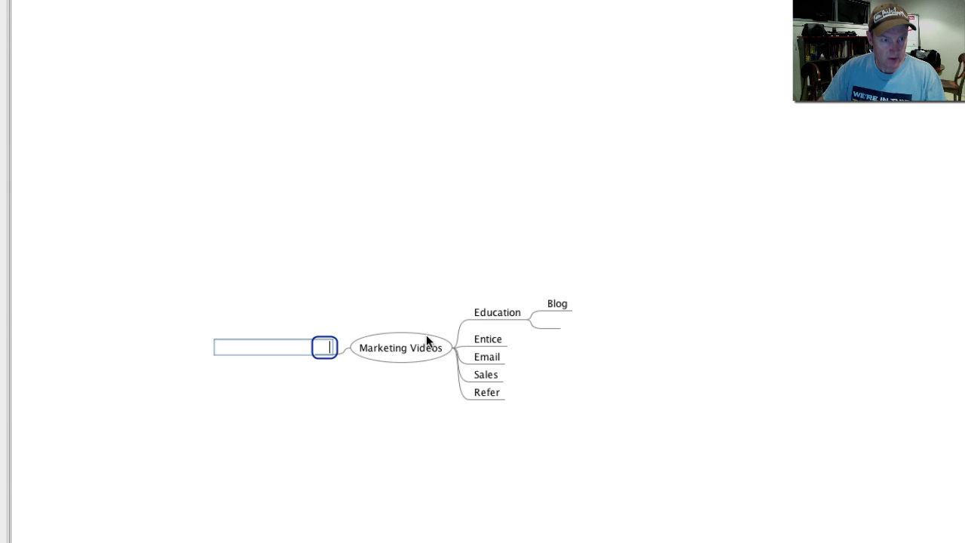
left_click(478, 340)
key("Tab")
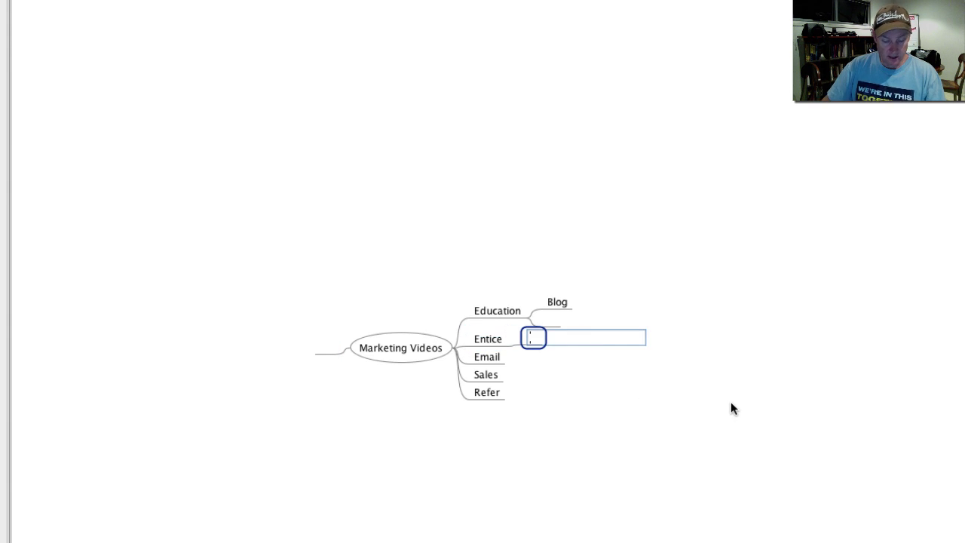
type("Bait")
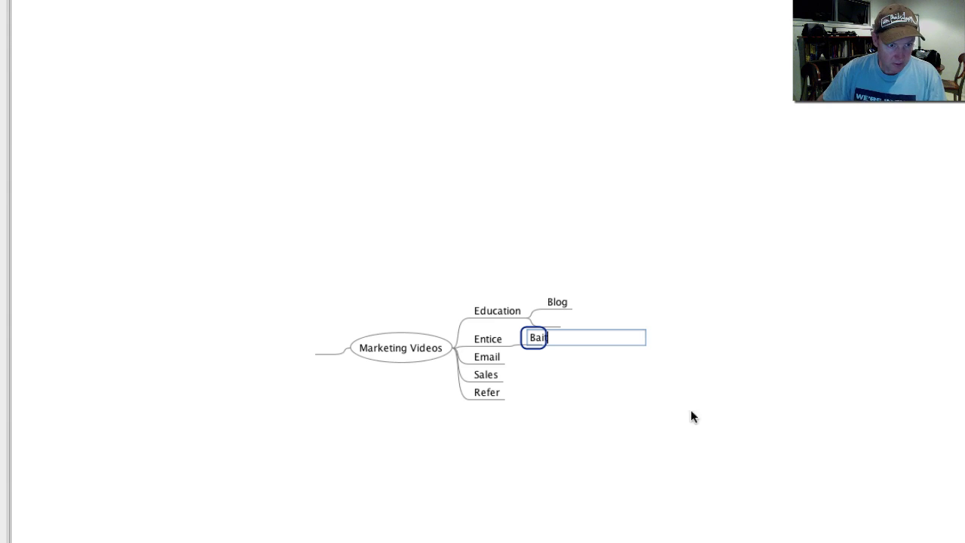
left_click(486, 356)
key("Tab")
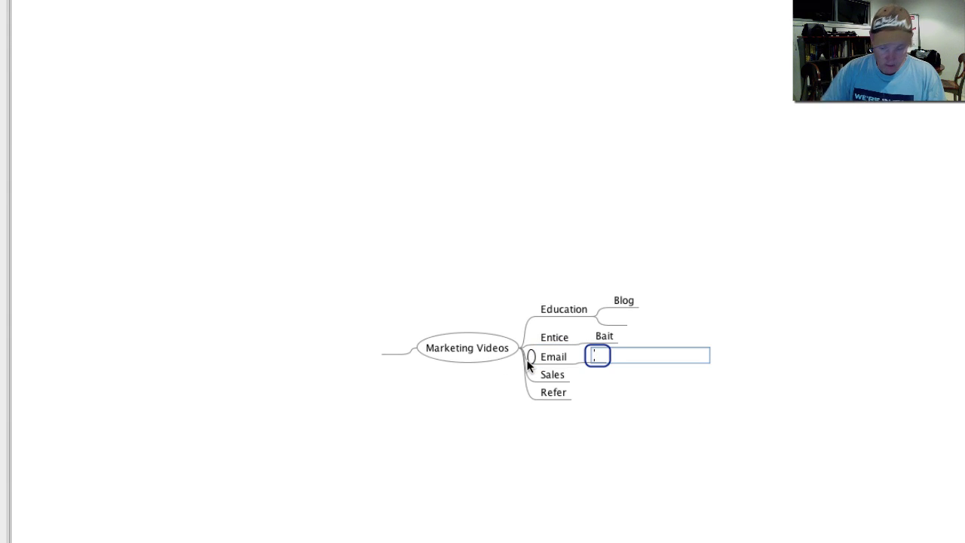
type("Product Delivery")
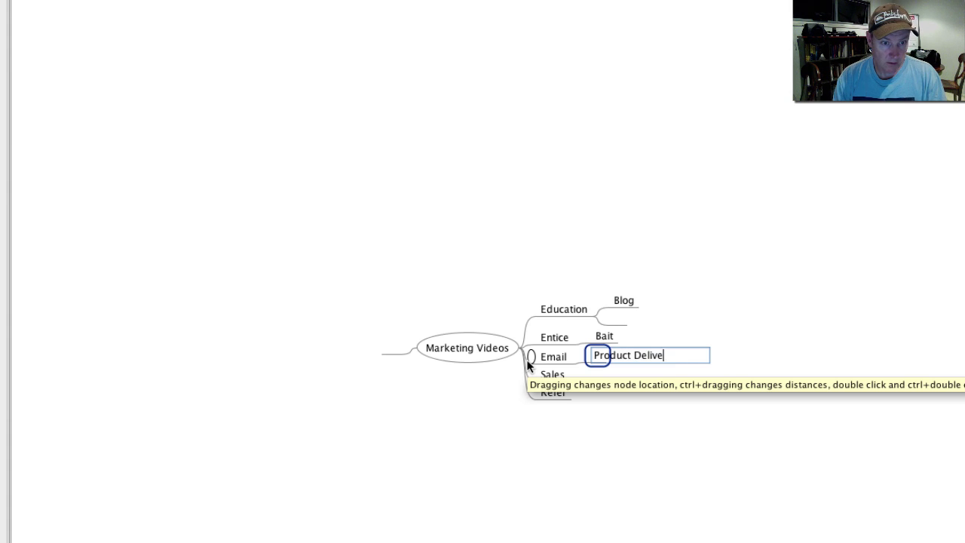
left_click(604, 336)
Fill the empty Education node with 'Landing Pages' and add 'Sales Video Letters' and 'Testimonial Letters'
left_click(616, 317)
type("Landing Pages")
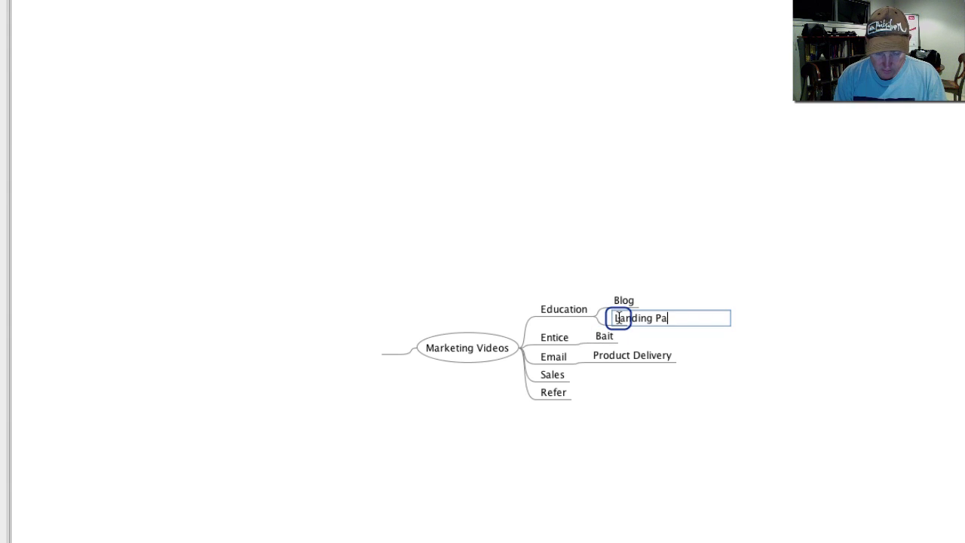
left_click(558, 373)
type("Sales")
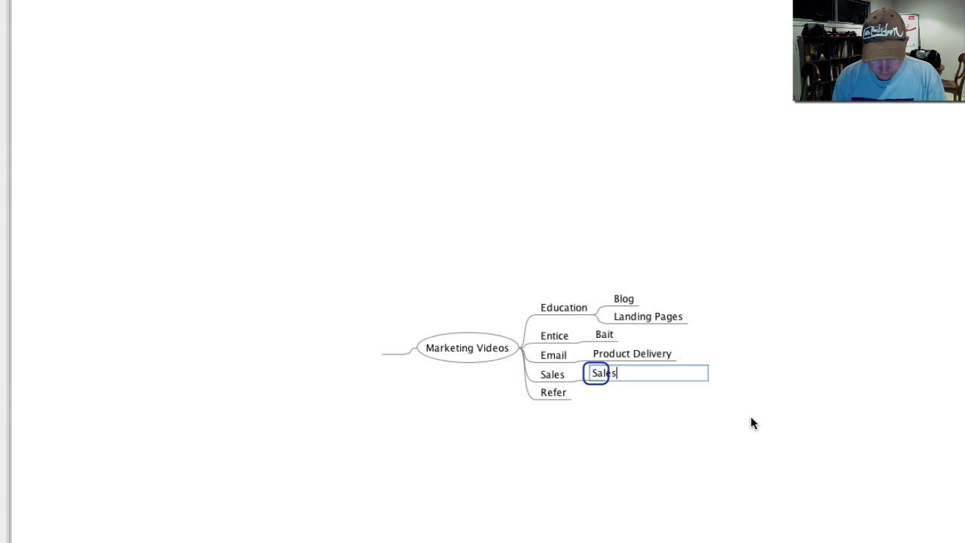
type(" Video Letters")
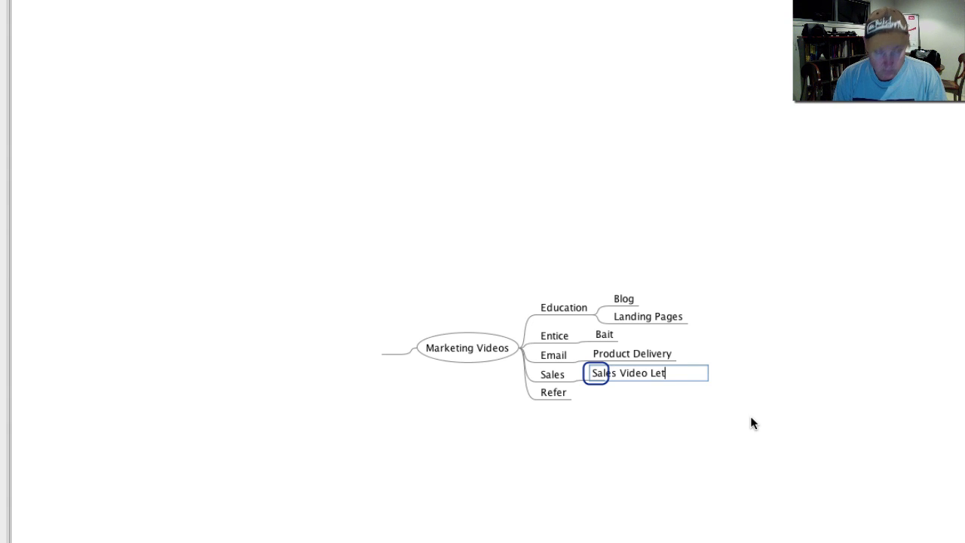
left_click(560, 392)
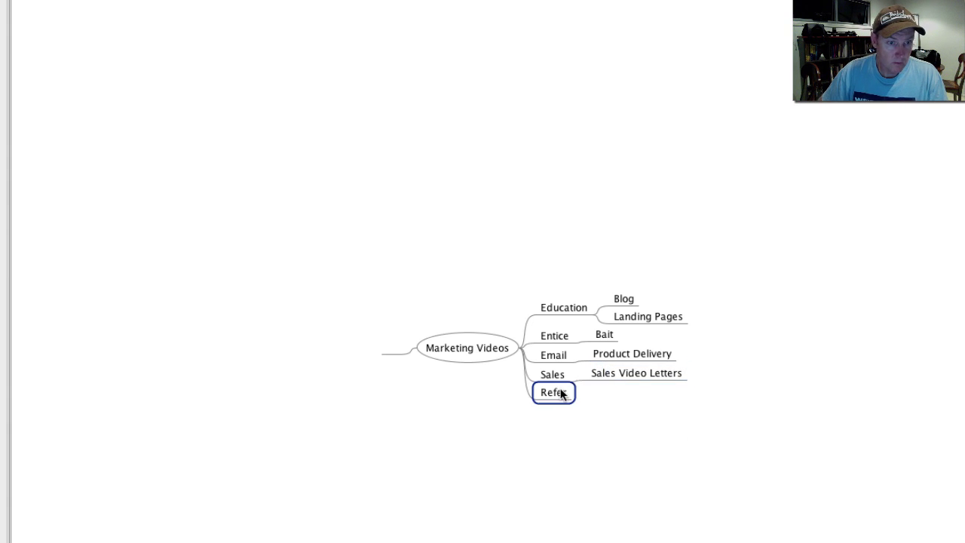
type("Test")
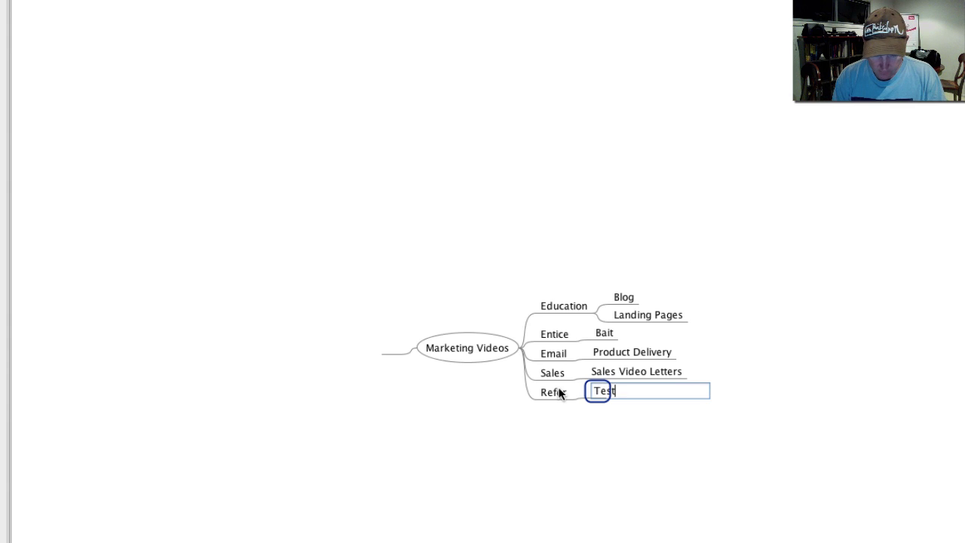
type("imonial Letters")
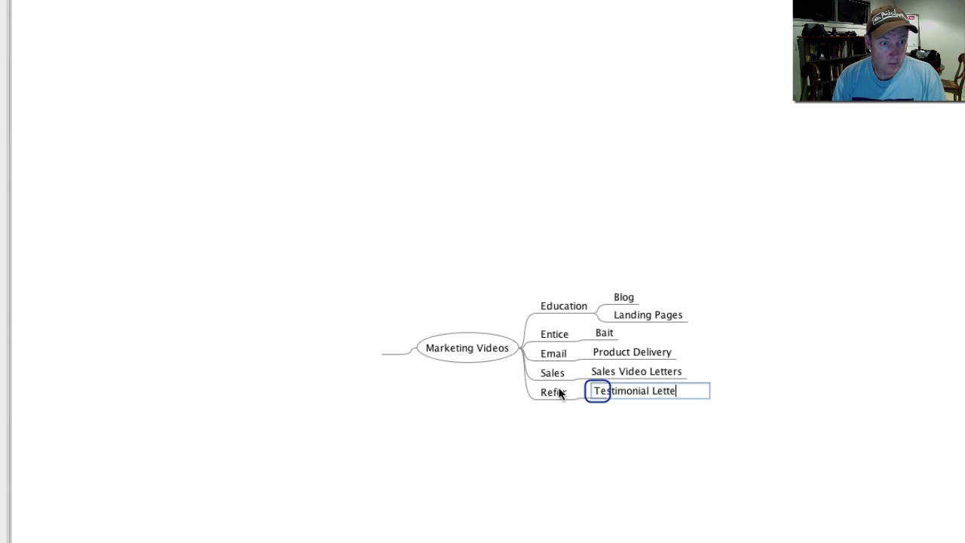
left_click(635, 348)
key("Tab")
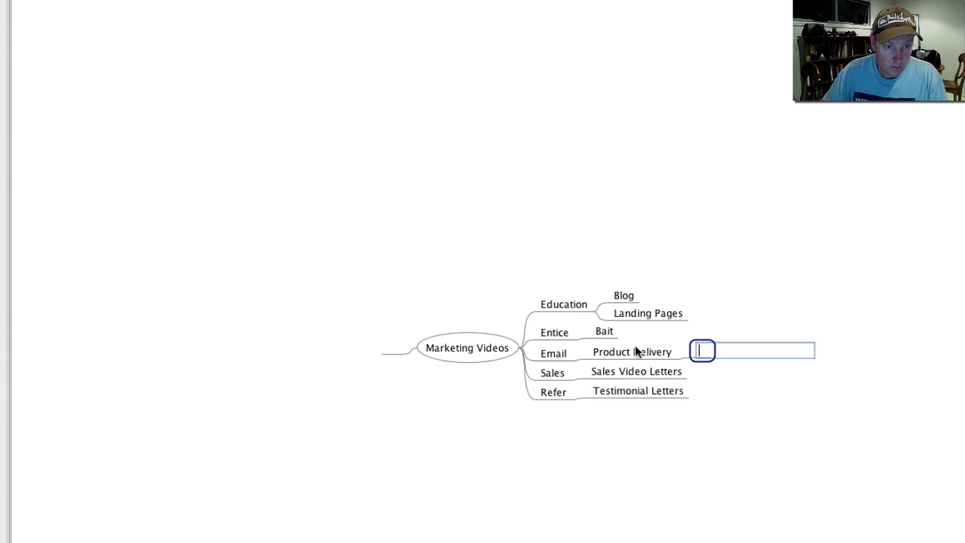
Add the 'Autoresponder' node under Product Delivery
type("Auto")
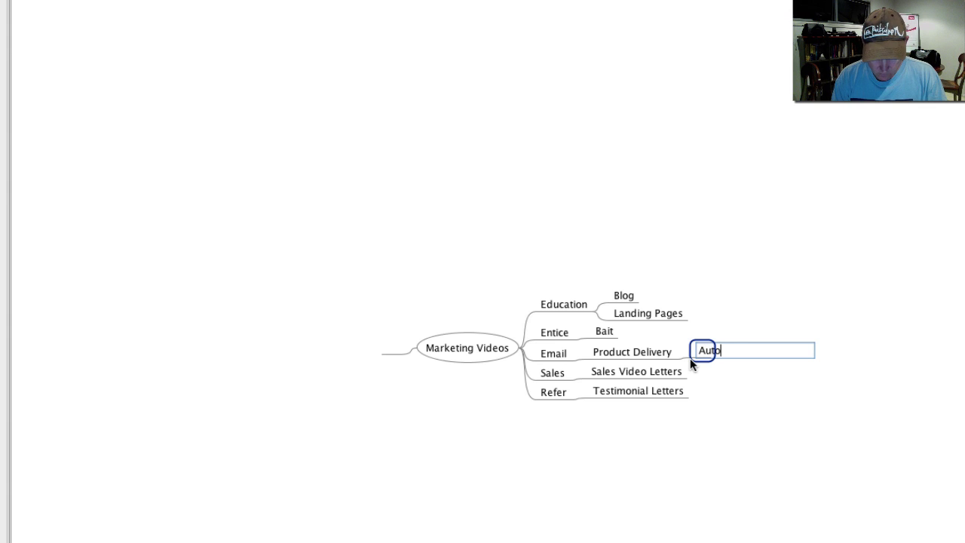
type("responder")
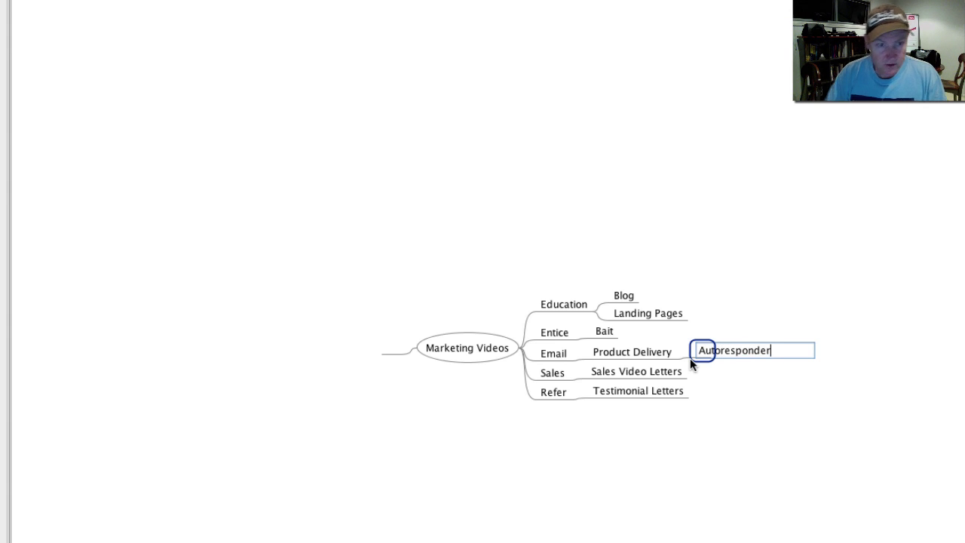
key("Return")
double_click(381, 348)
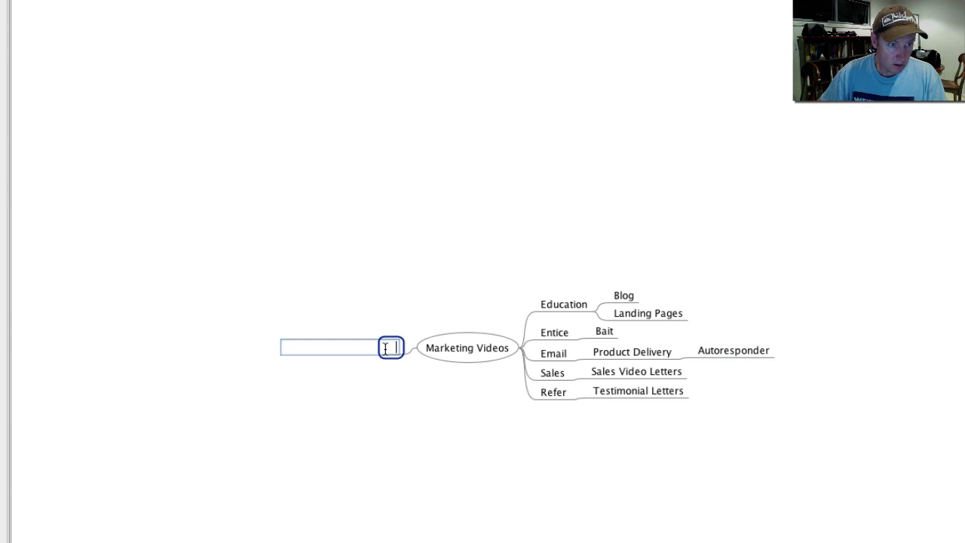
Select every node in the Marketing Videos map for copying
right_click(388, 349)
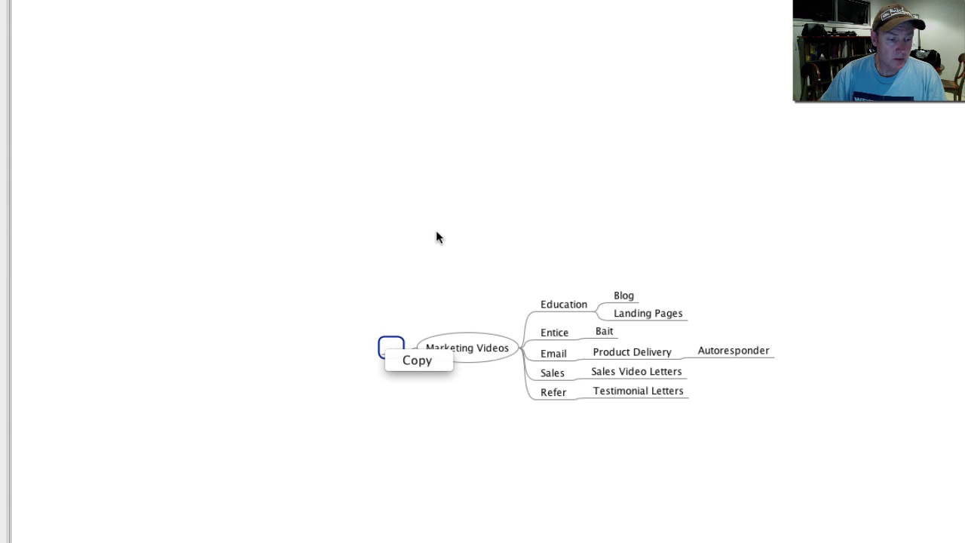
left_click(482, 436)
left_click(496, 354)
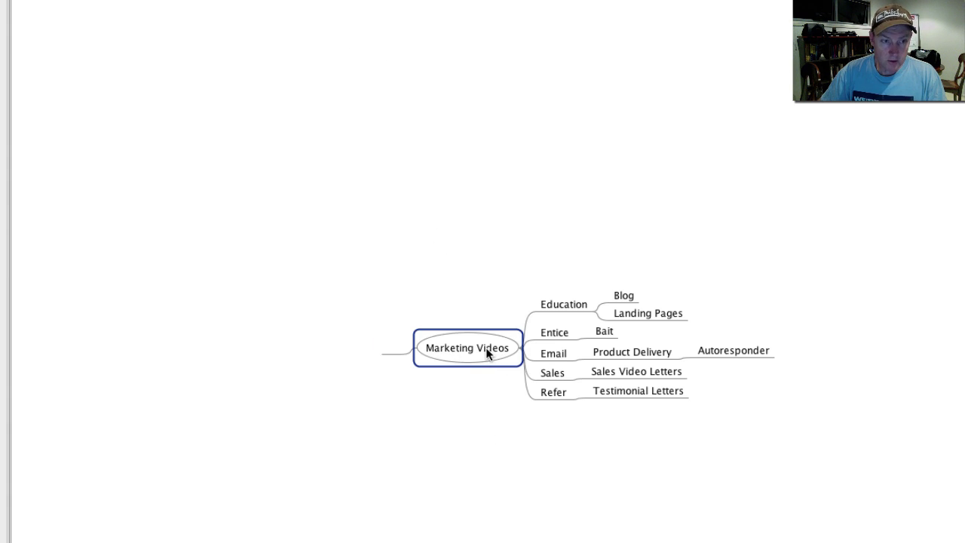
key("ctrl+a")
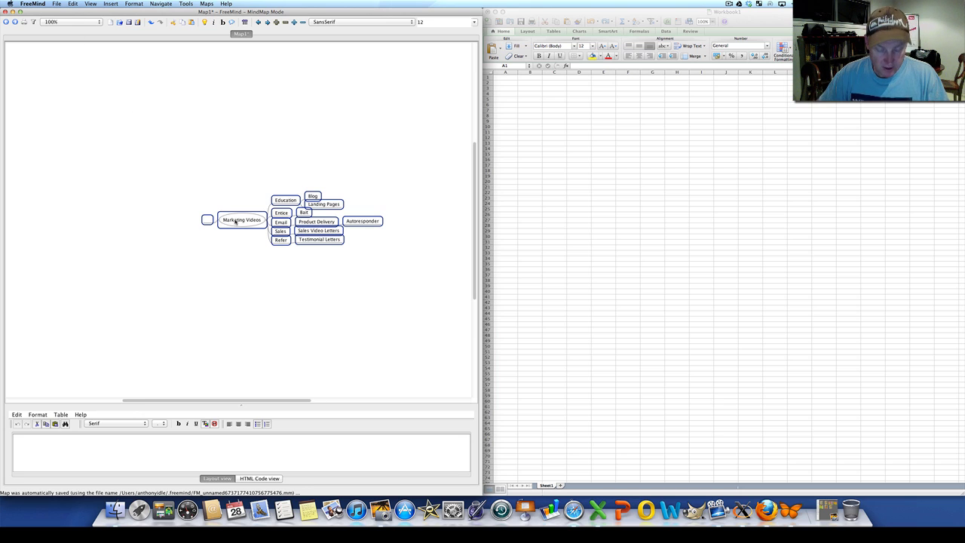
Paste the mind-map outline into column A of the blank workbook and widen column A
left_click(509, 79)
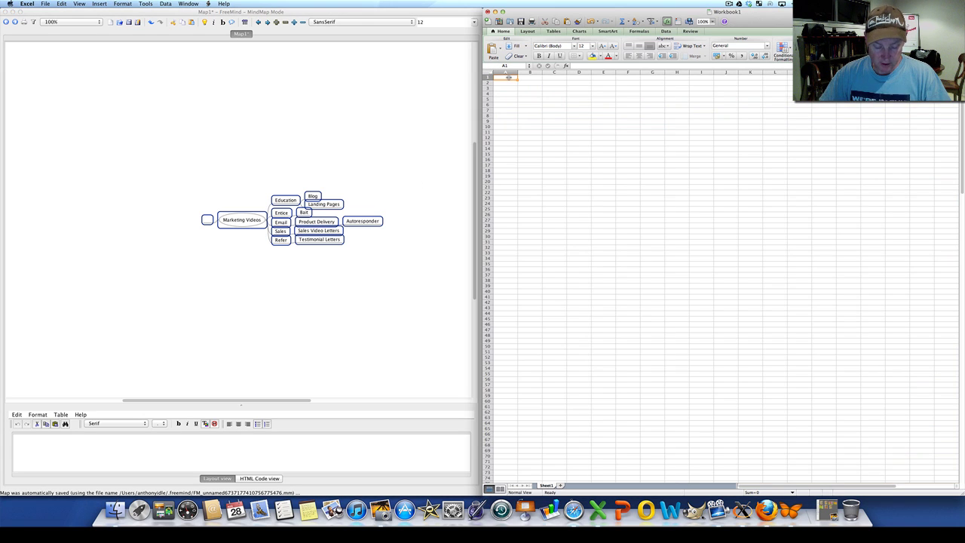
type("Marketing Videos  Education Blog Landing Pages Entice Bait Email Product Delivery Autoresponder Sales Sales Video Letters Refer Testimonial Letters")
left_click(554, 121)
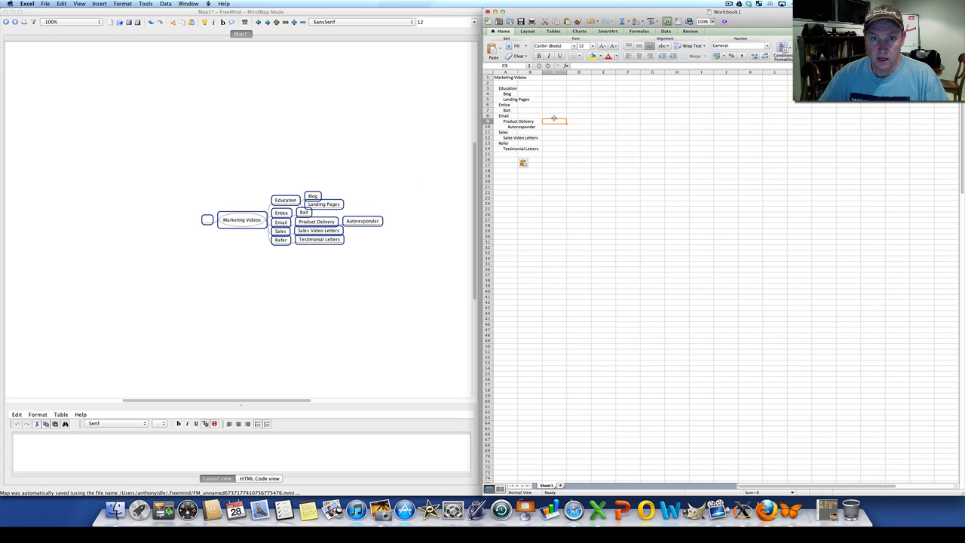
left_click_drag(518, 72, 540, 72)
left_click(567, 109)
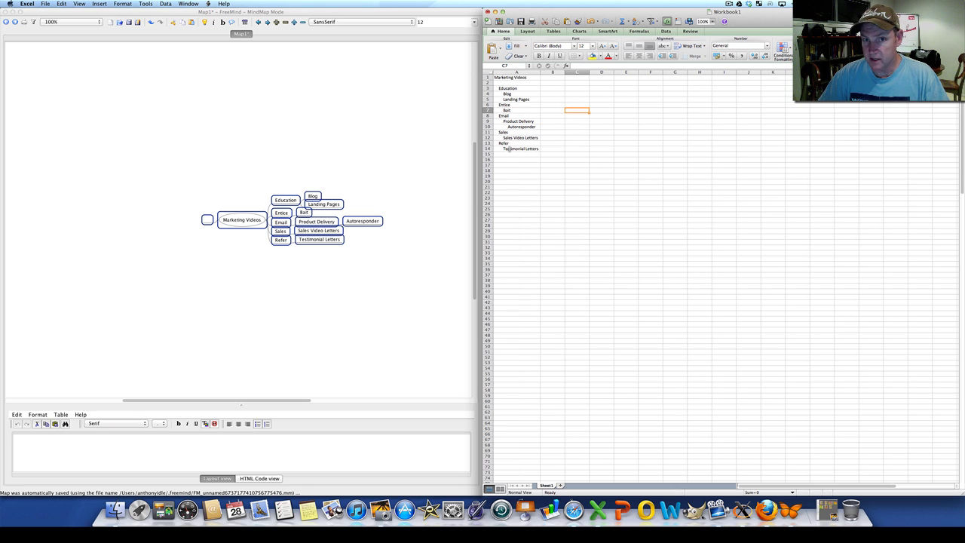
Enter headers Duration, Hours, Rate, Cost Budget and Actual Costs in B1–F1
left_click(549, 78)
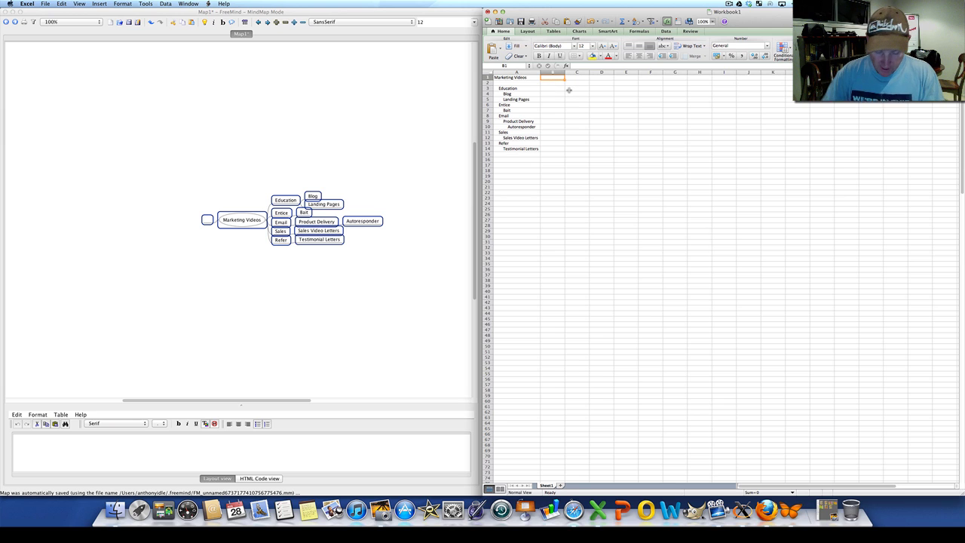
type("Duration")
key("Tab")
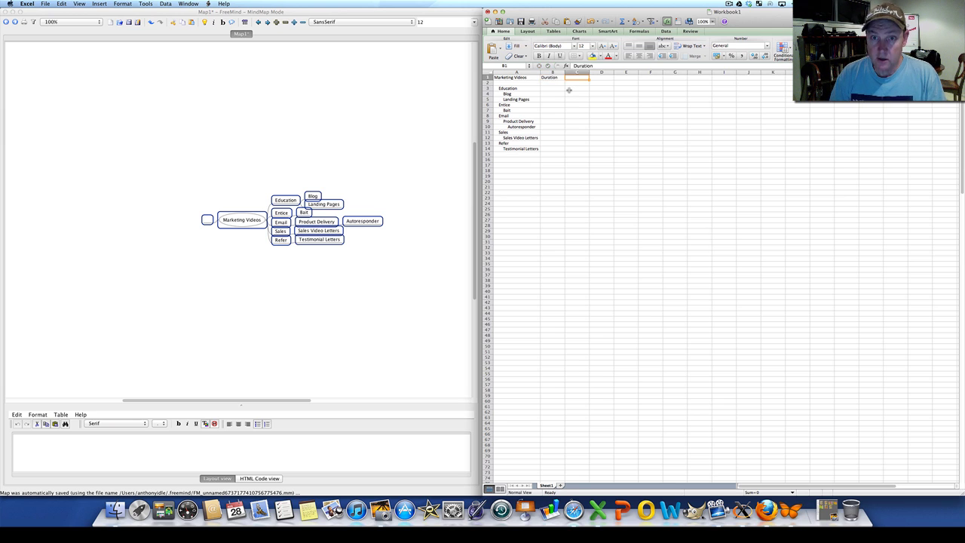
type("Hours")
key("Tab")
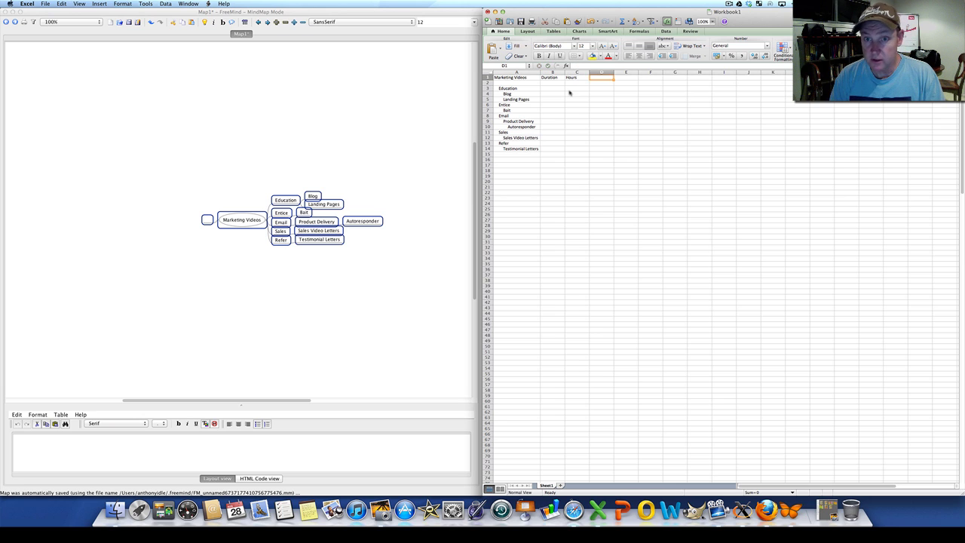
type("Rate")
key("Tab")
type("Cos")
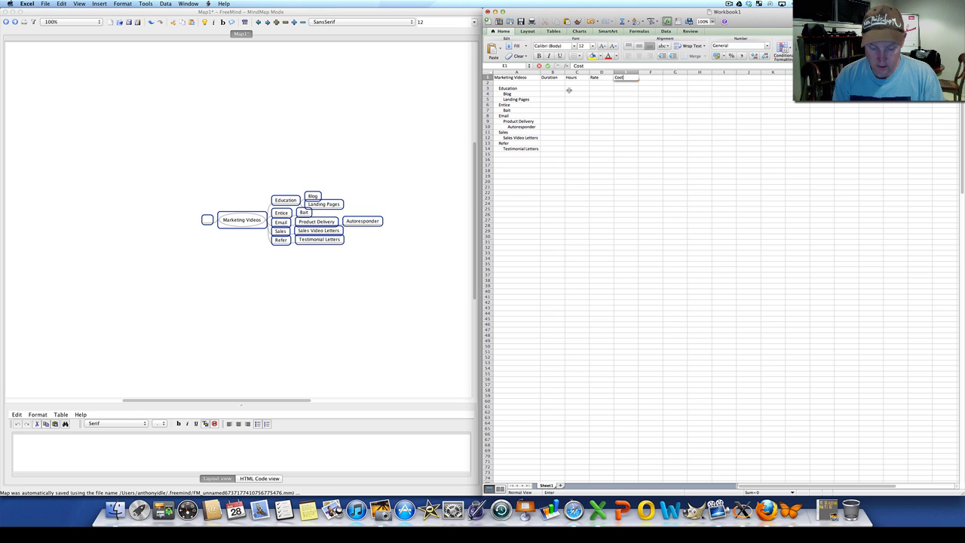
key("Tab")
type("Ac")
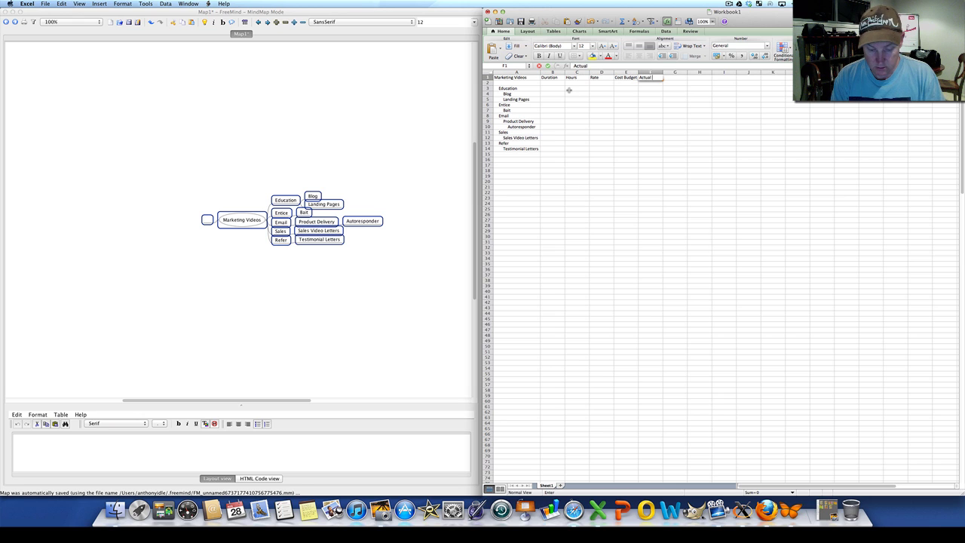
left_click(560, 160)
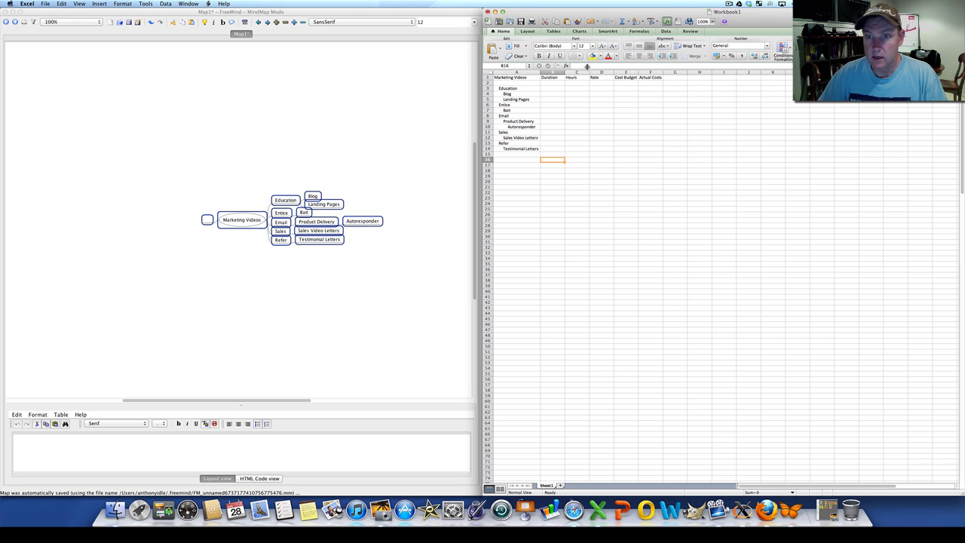
left_click(668, 78)
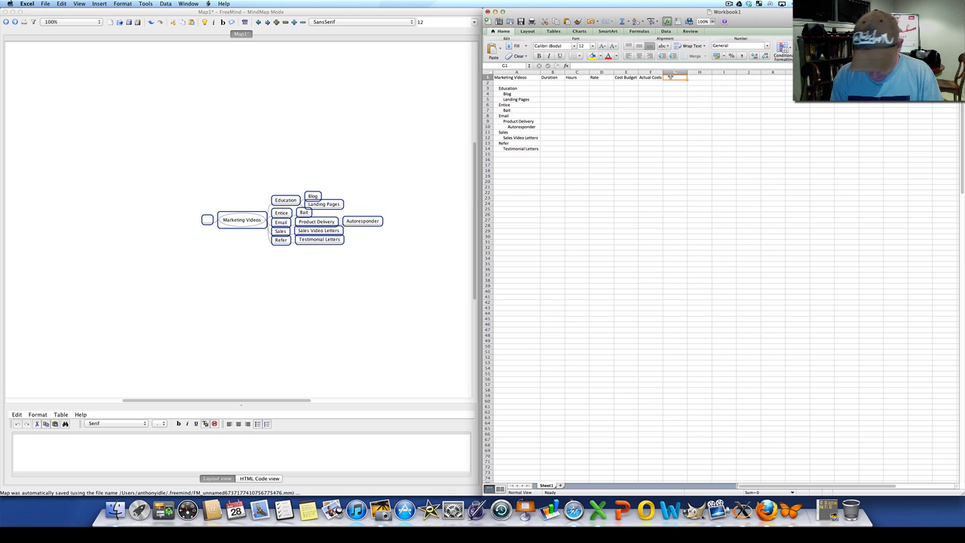
Enter Aug in G1 and fill month headers Aug-12 through Dec-12 across row 1
type("Aug -12")
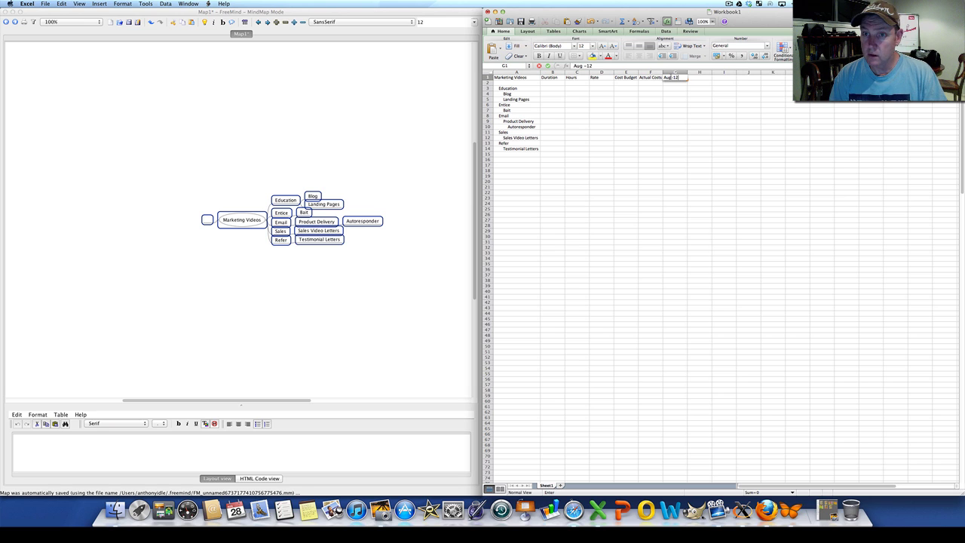
key("Tab")
left_click(681, 78)
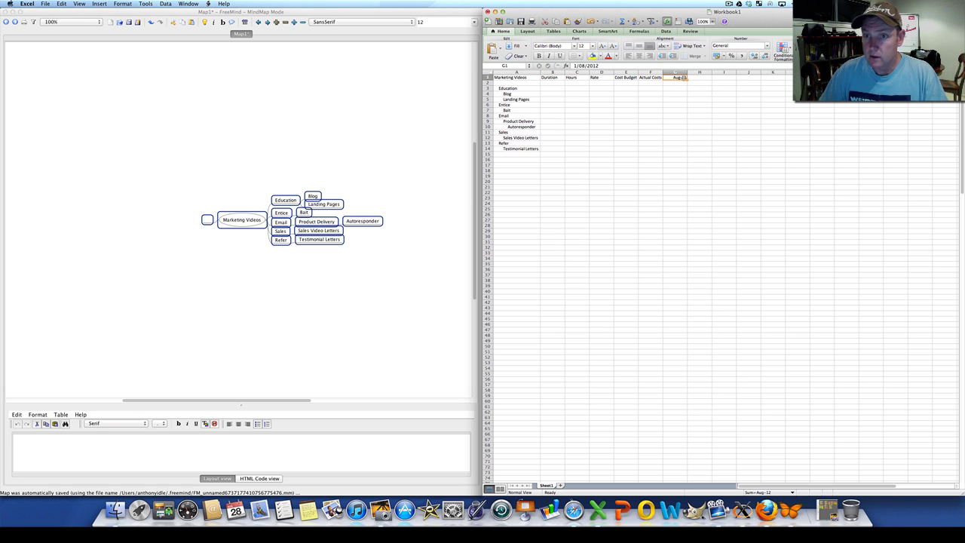
left_click_drag(686, 79, 788, 79)
left_click(674, 91)
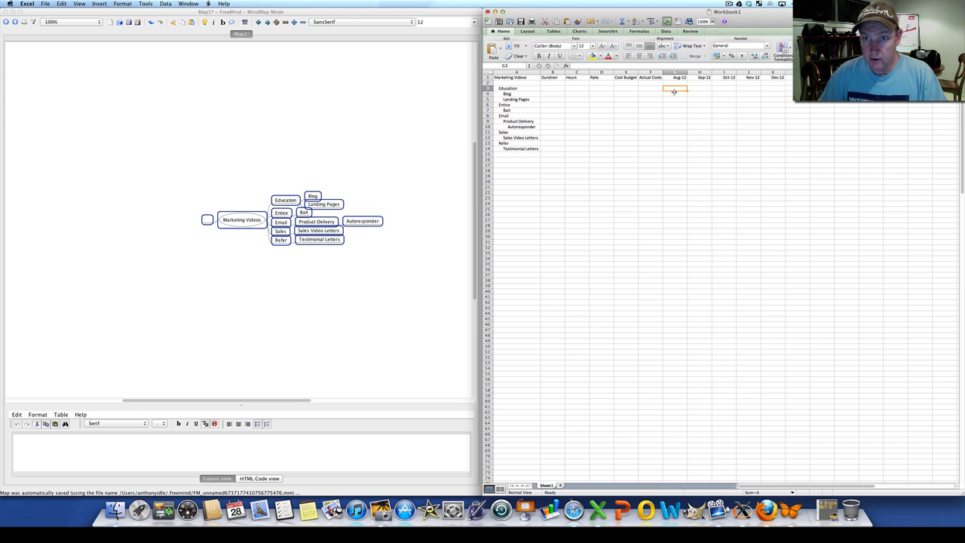
left_click_drag(674, 92, 805, 144)
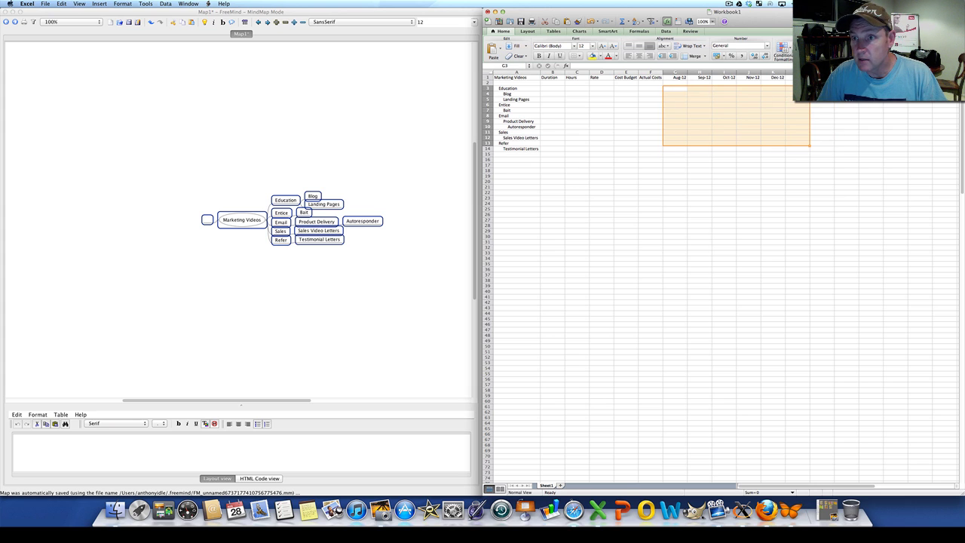
Add an Equal To 'x' highlight rule with green fill and dark green text to the month grid
left_click(784, 51)
mouse_move(788, 64)
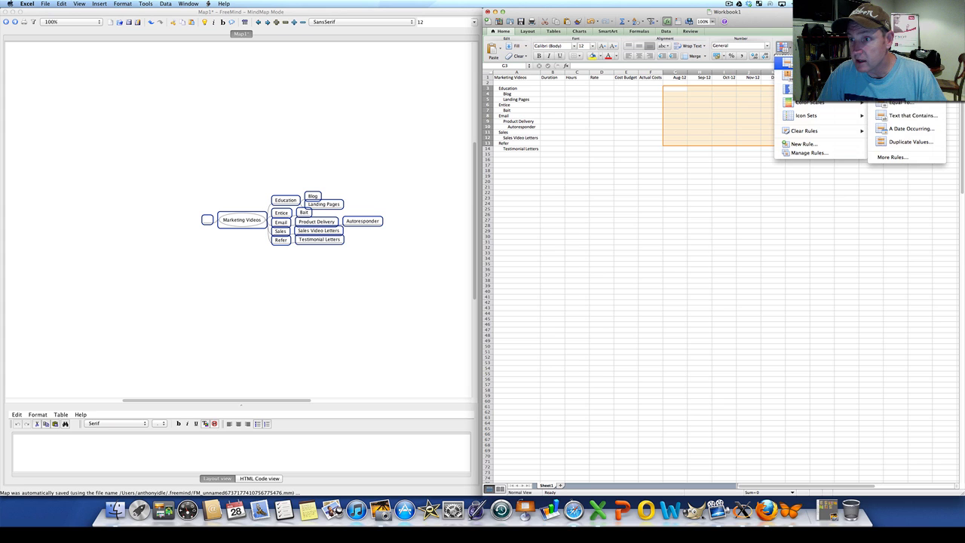
left_click(901, 102)
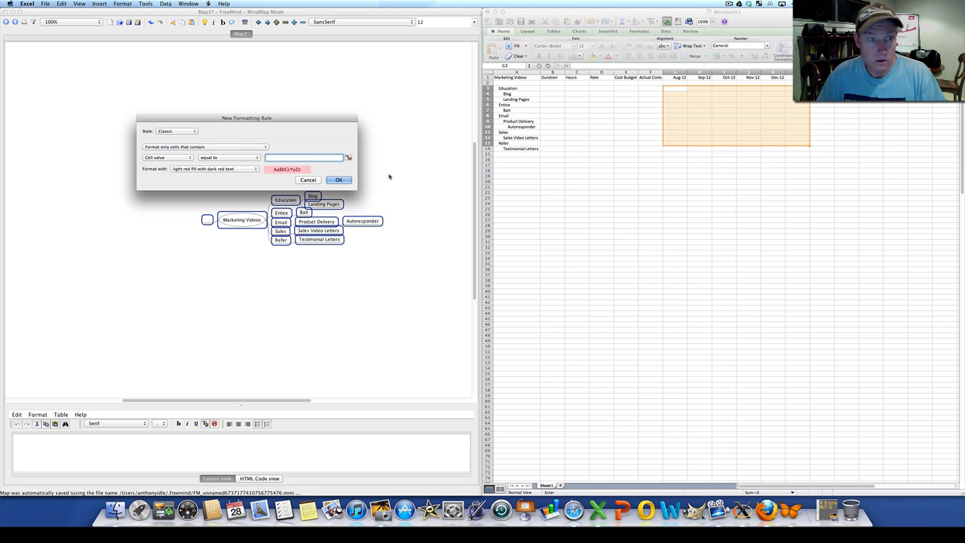
type("x")
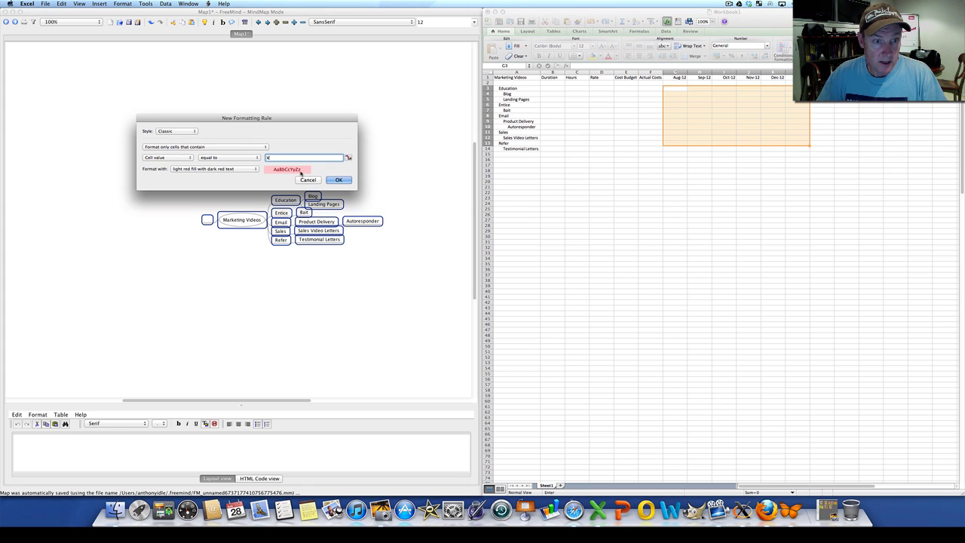
left_click(253, 169)
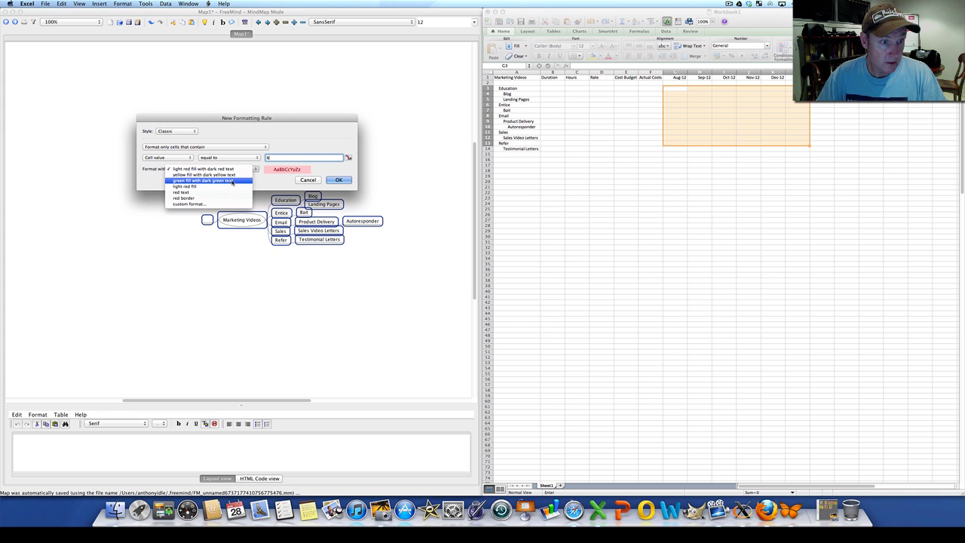
left_click(232, 182)
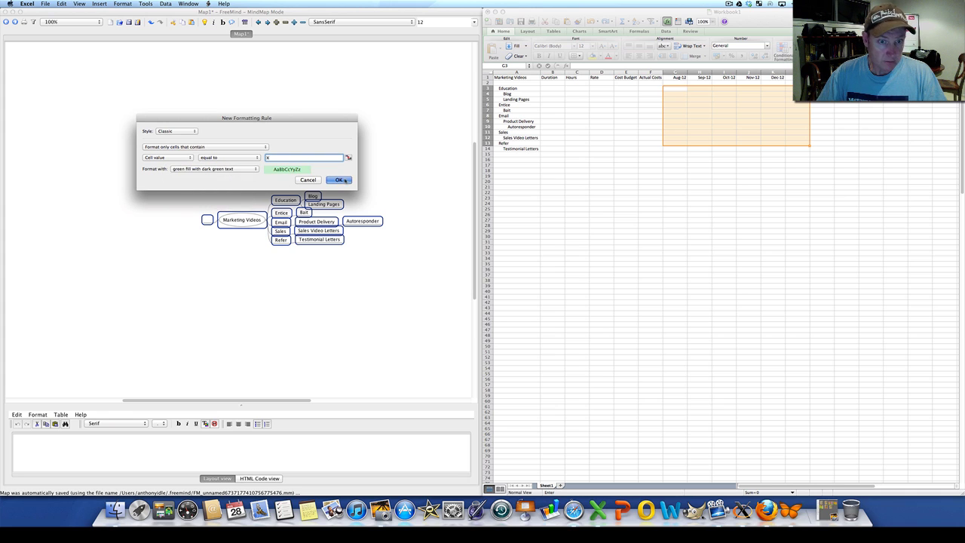
left_click(343, 180)
left_click(682, 95)
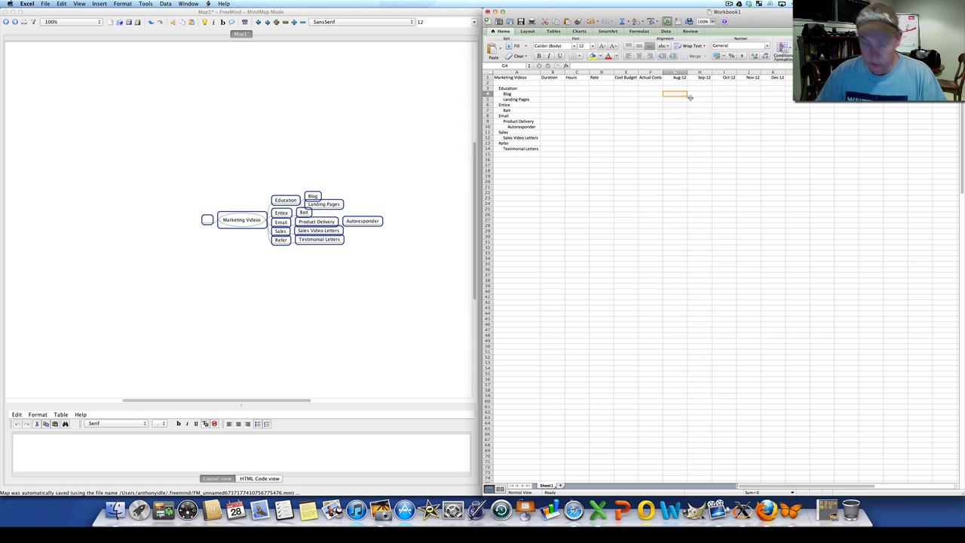
Mark x in the scheduled month cells for Blog (Aug-12, Oct-12), Landing Pages and Bait
type("x")
key("Tab")
key("Tab")
type("x")
key("Return")
key("Left")
key("Right")
key("Right")
type("x")
key("Return")
key("Return")
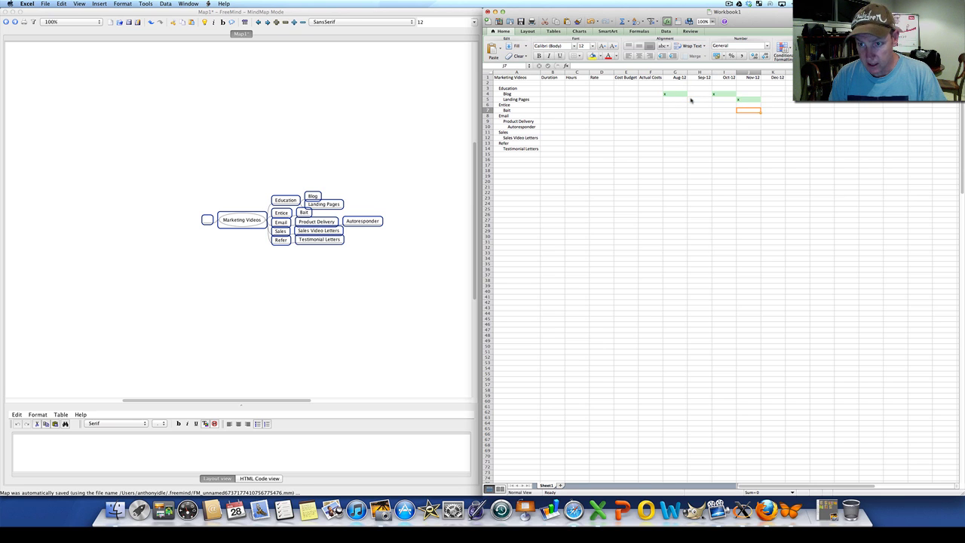
key("Right")
key("Down")
key("Up")
type("x")
key("Tab")
key("Down")
Mark x in the scheduled month cells for Product Delivery, Autoresponder and Sales Video Letters
type("x")
key("Left")
key("Left")
key("Left")
type("x")
key("Return")
key("Right")
key("Down")
type("x")
key("Return")
key("Return")
key("Right")
type("x")
key("Return")
key("Right")
type("x")
key("Return")
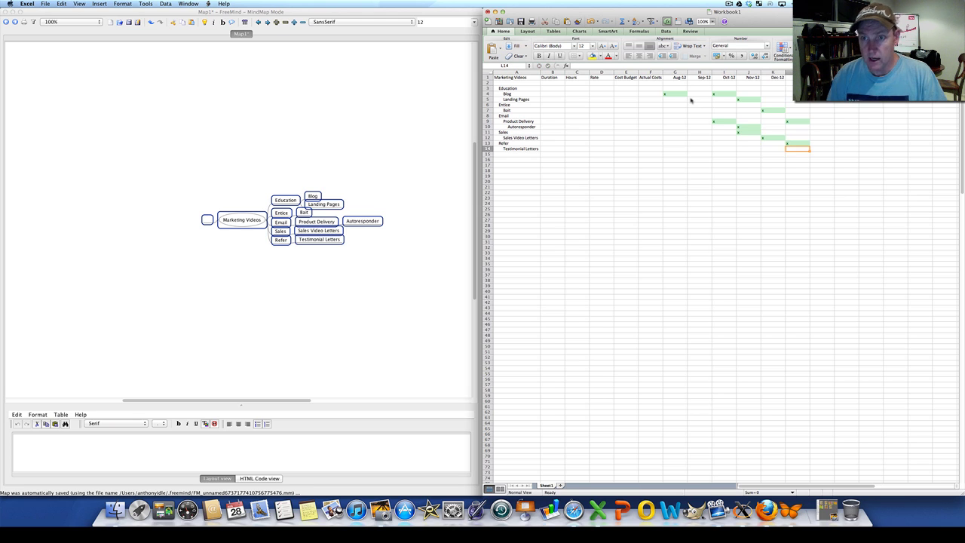
key("Down")
key("Down")
key("Left")
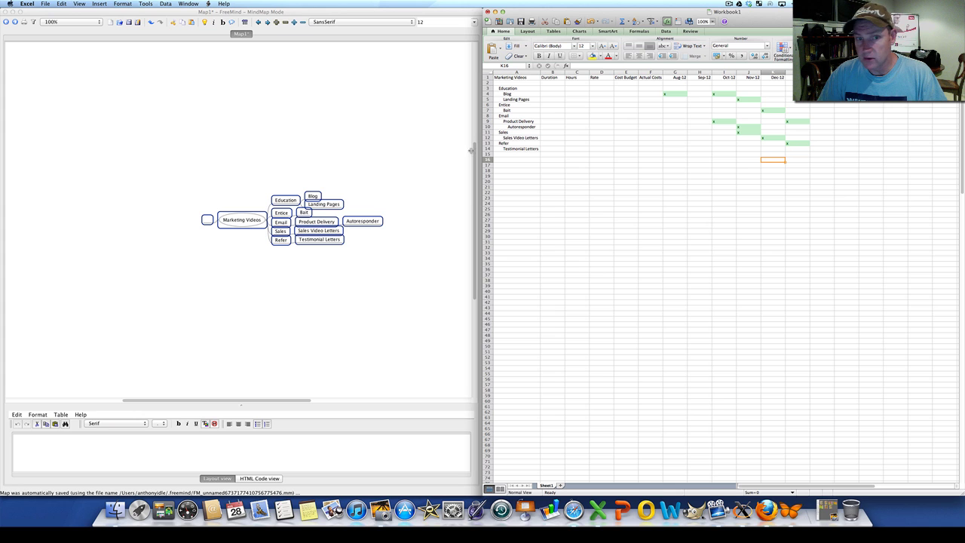
left_click(307, 217)
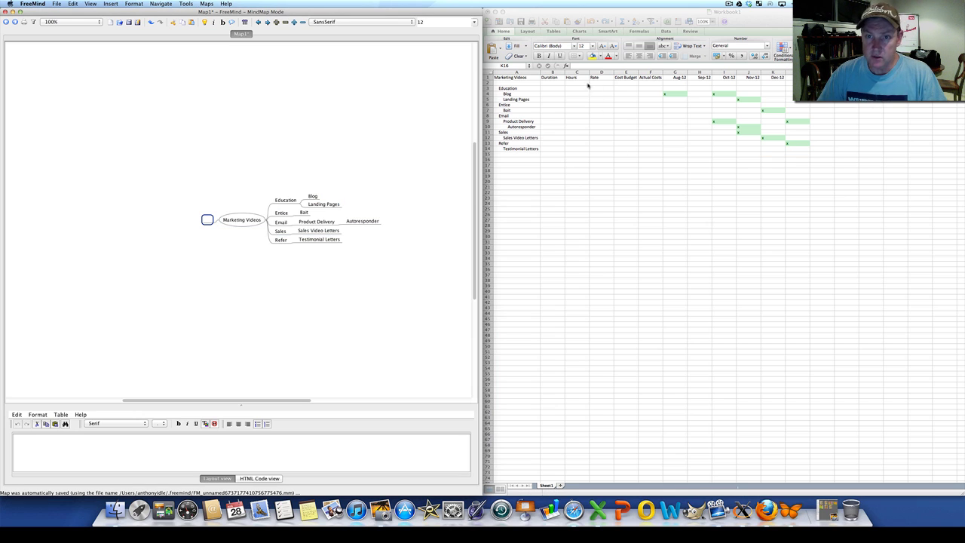
Insert a new column before Duration headed 'Leader' and make it narrow
left_click(559, 72)
left_click(559, 71)
right_click(558, 72)
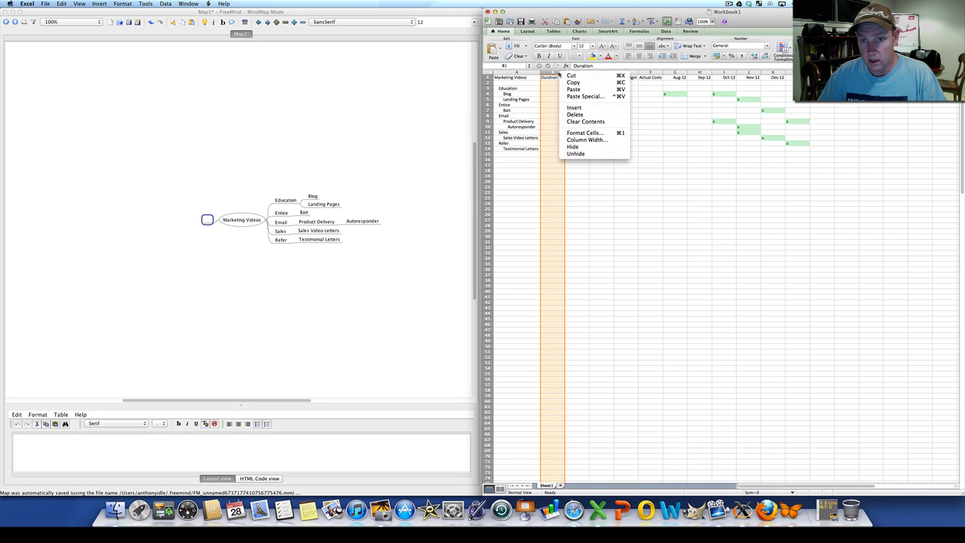
left_click(576, 108)
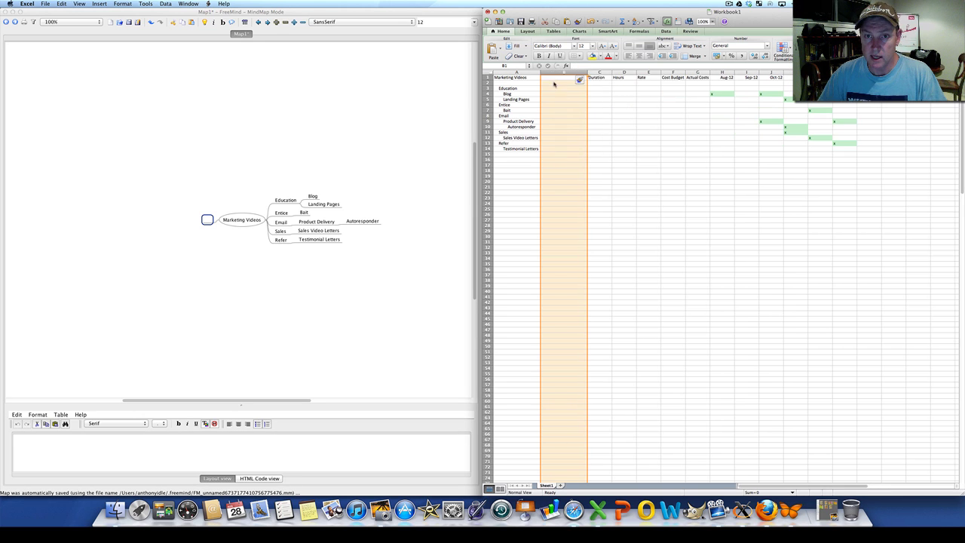
type("Lead")
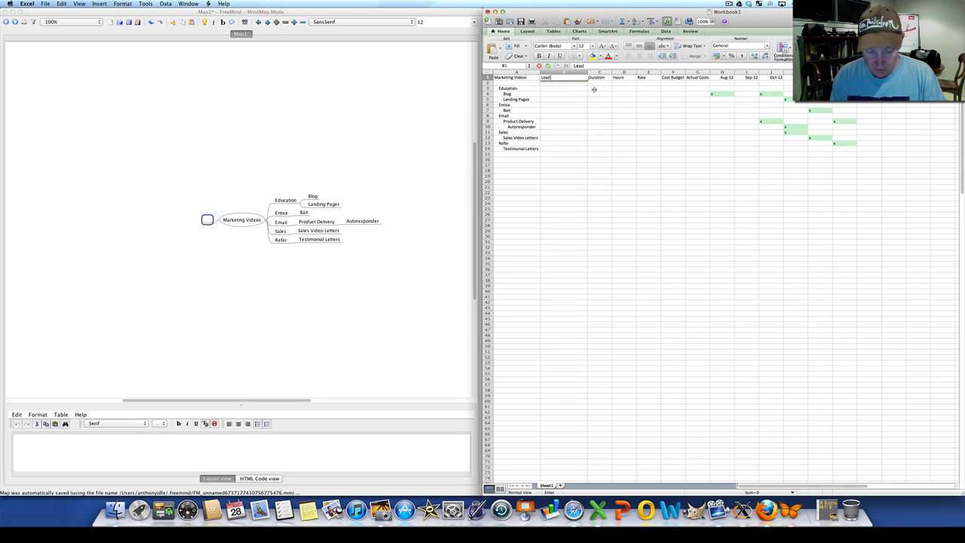
type("er")
key("Return")
left_click_drag(586, 73, 576, 73)
left_click(513, 93)
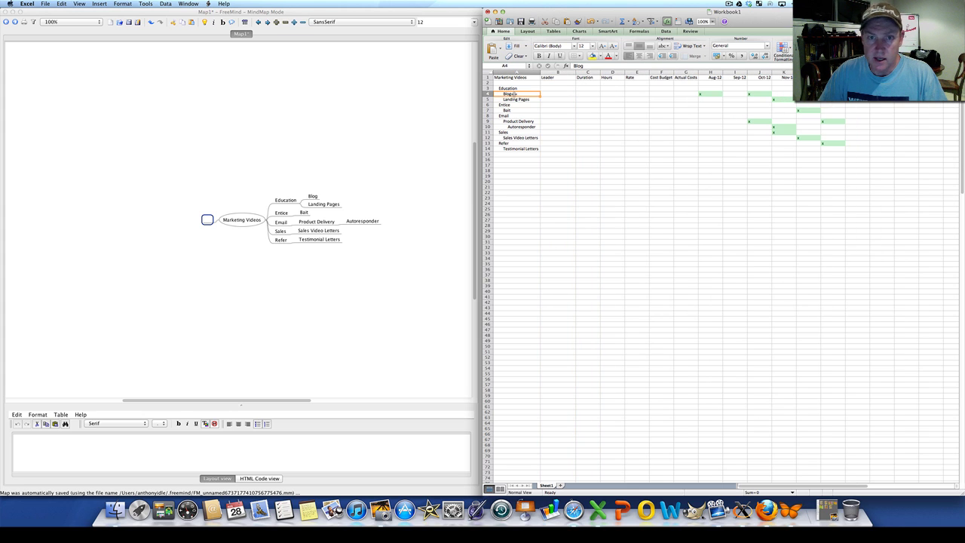
Enter the leader's initials for the Blog task in B4, then bring the FreeMind website forward
left_click(552, 95)
type("Al")
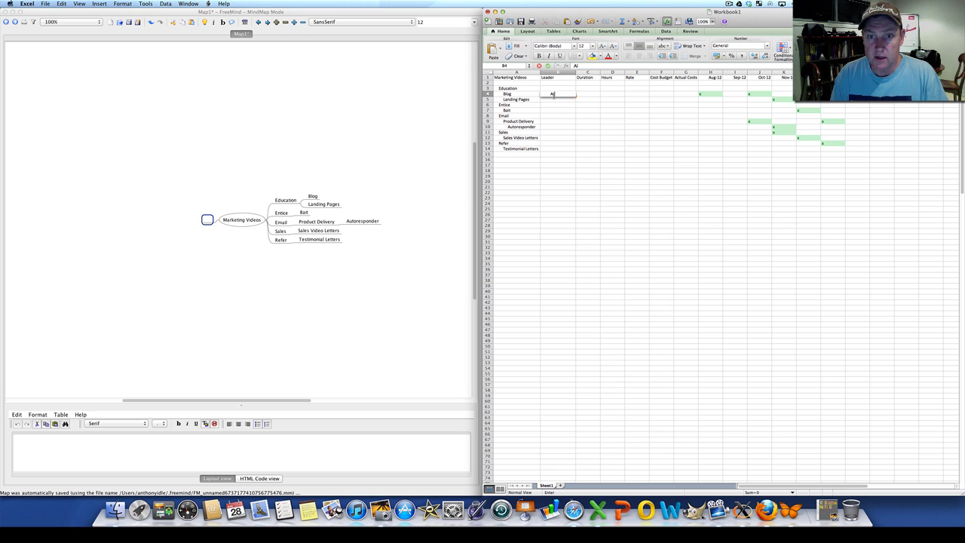
key("Return")
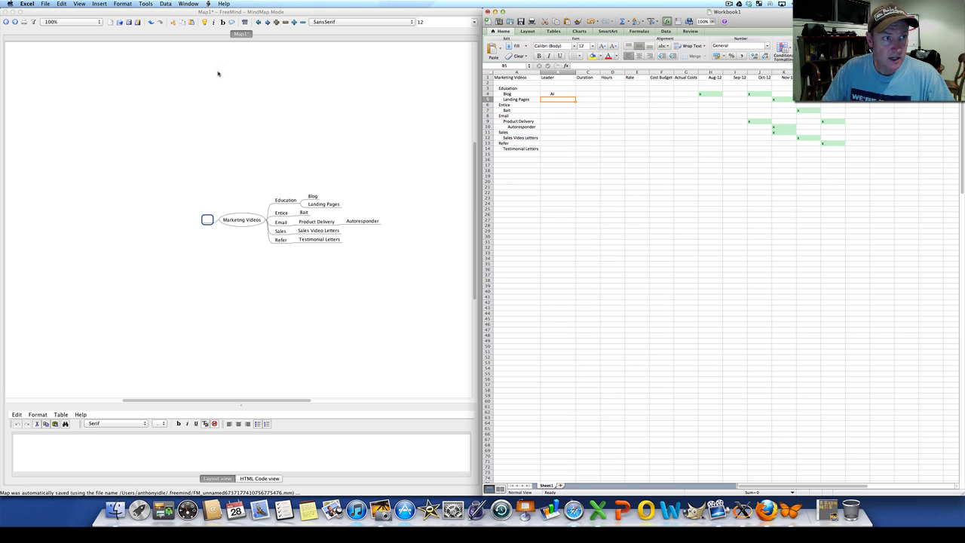
left_click(11, 13)
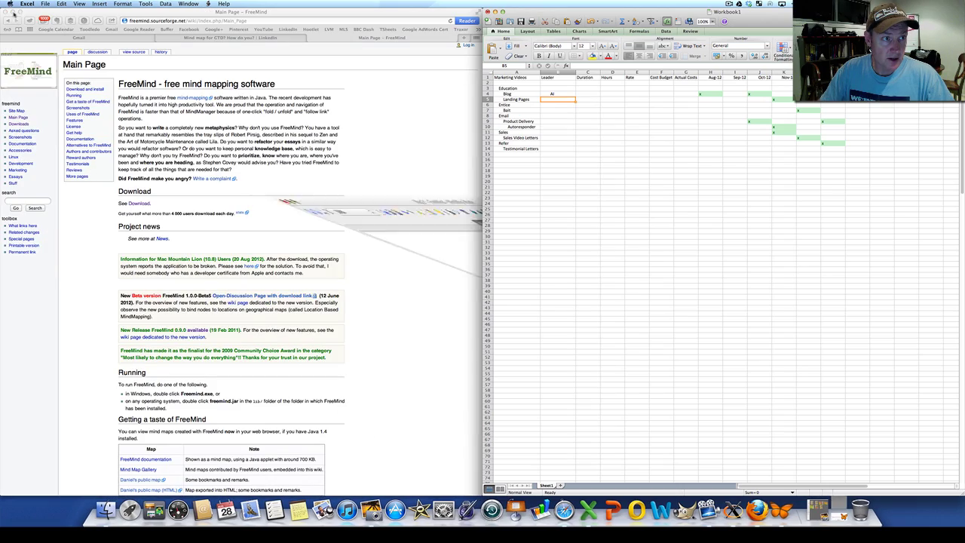